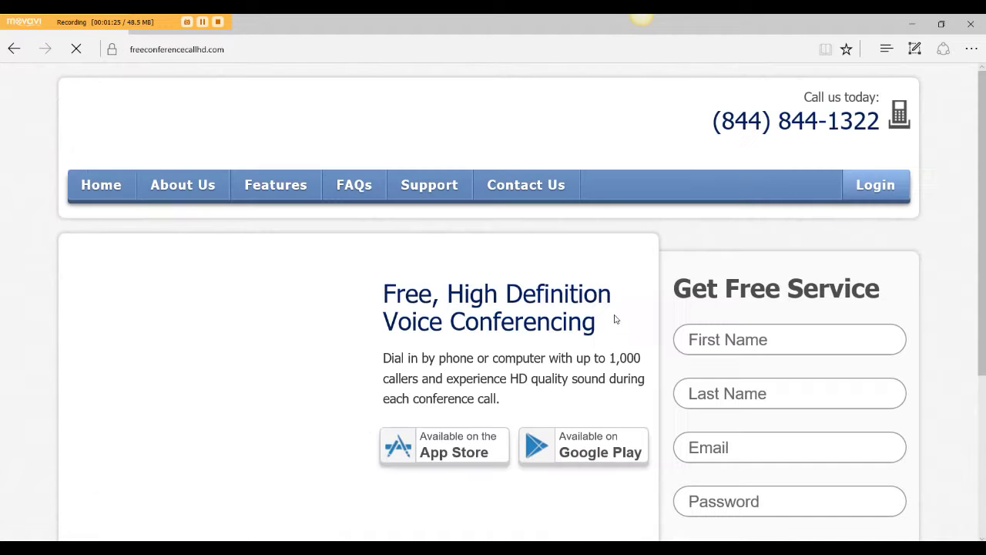
# Step: Click into the First Name field of the Get Free Service sign-up form
pyautogui.click(752, 338)
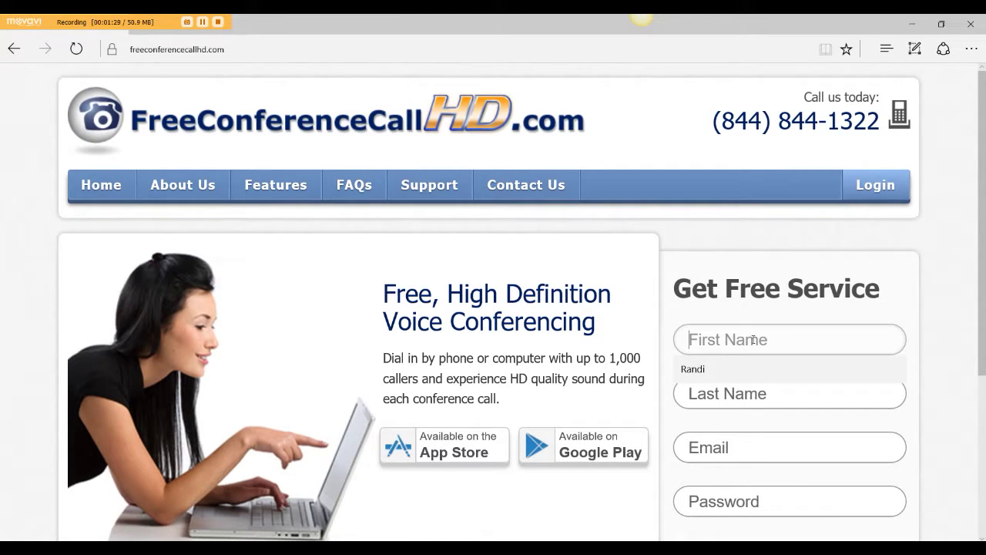
# Step: Zoom the page out and enter the first name, last name and e-mail address
pyautogui.hotkey('ctrl', '-')
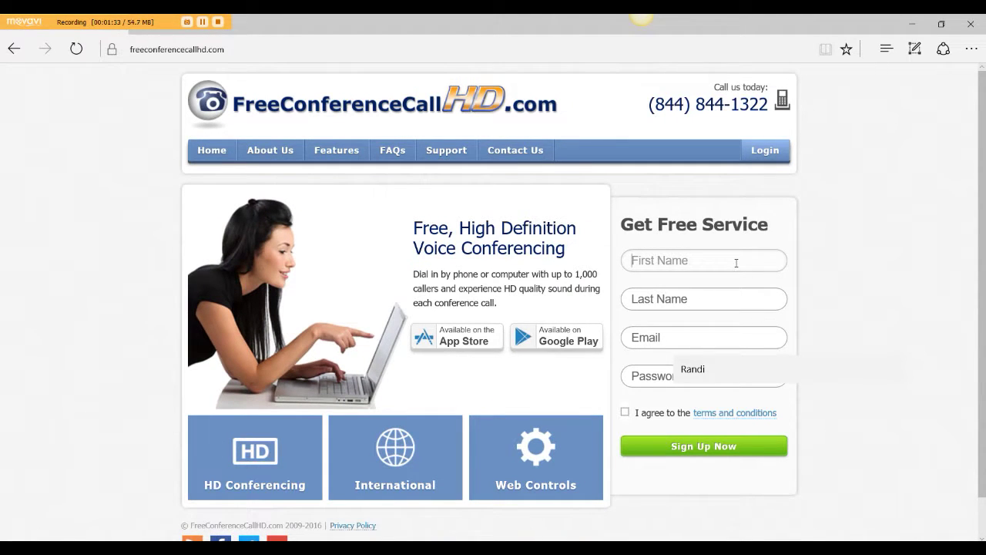
pyautogui.press('Tab')
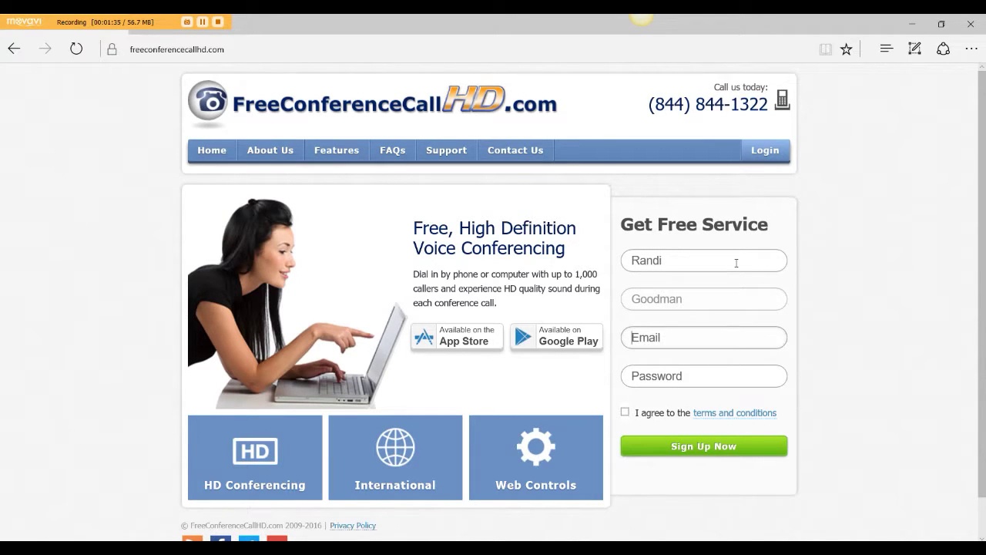
pyautogui.press('Tab')
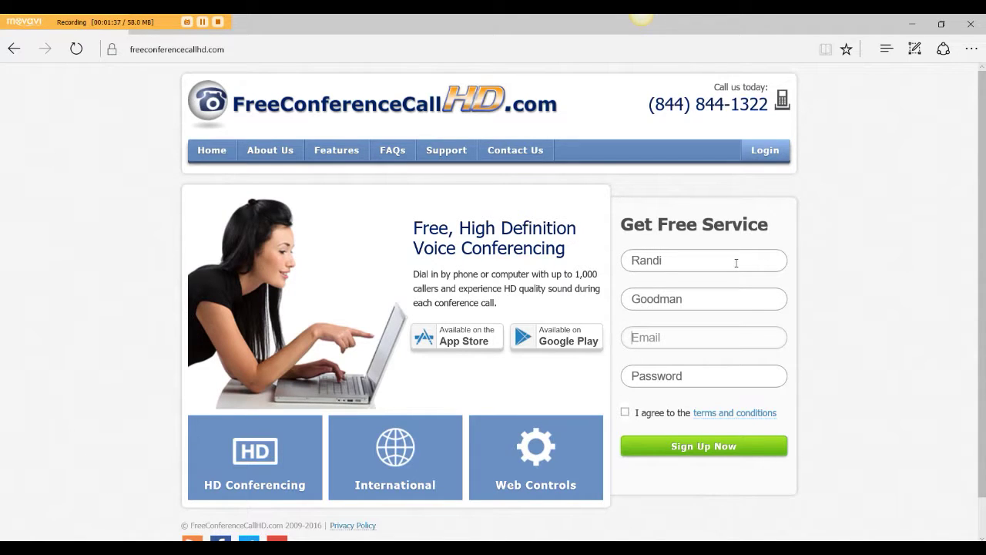
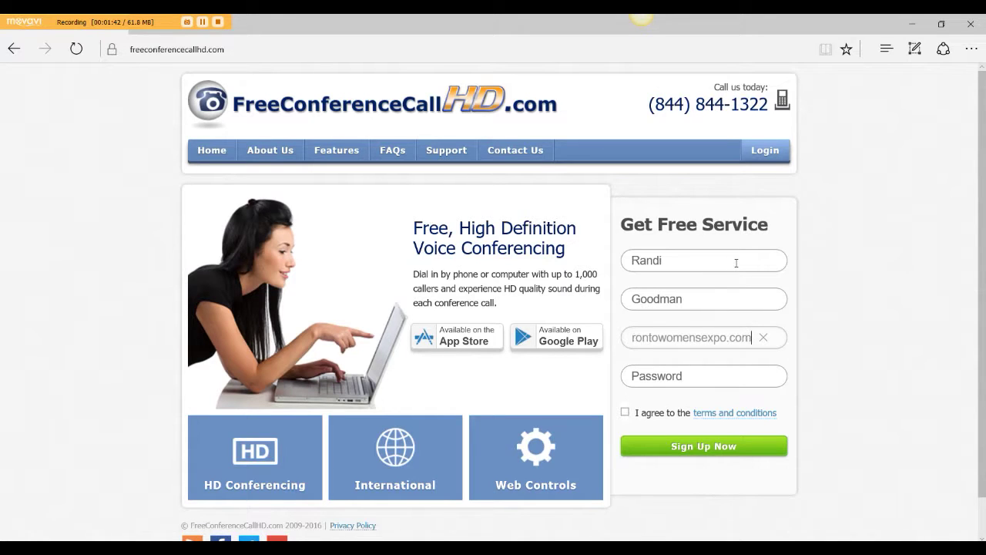
# Step: Enter the account password, agree to the terms and conditions, and submit the form
pyautogui.press('Tab')
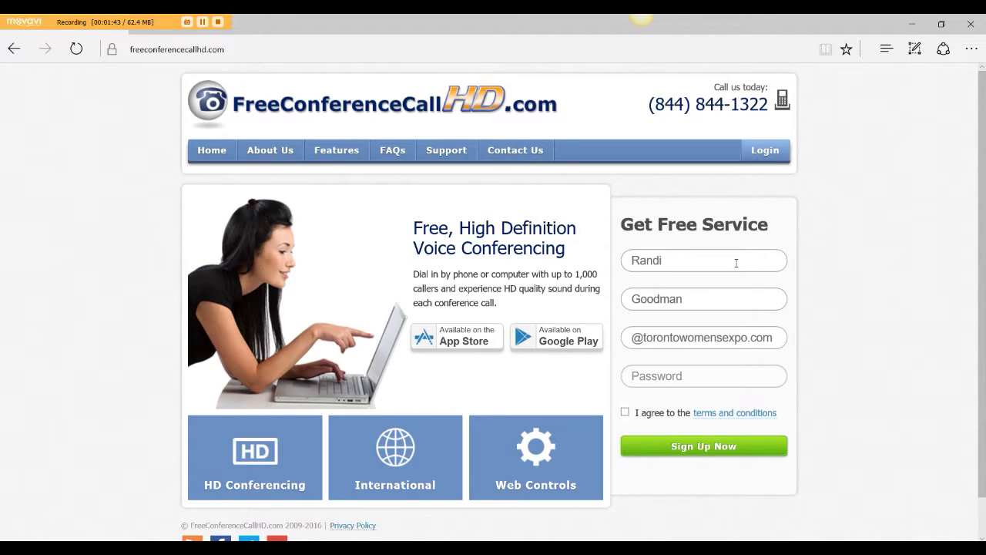
pyautogui.write('••••••••')
pyautogui.press('BackSpace')
pyautogui.press('BackSpace')
pyautogui.press('BackSpace')
pyautogui.press('BackSpace')
pyautogui.press('BackSpace')
pyautogui.press('BackSpace')
pyautogui.press('BackSpace')
pyautogui.press('BackSpace')
pyautogui.write('••••••••')
pyautogui.click(625, 412)
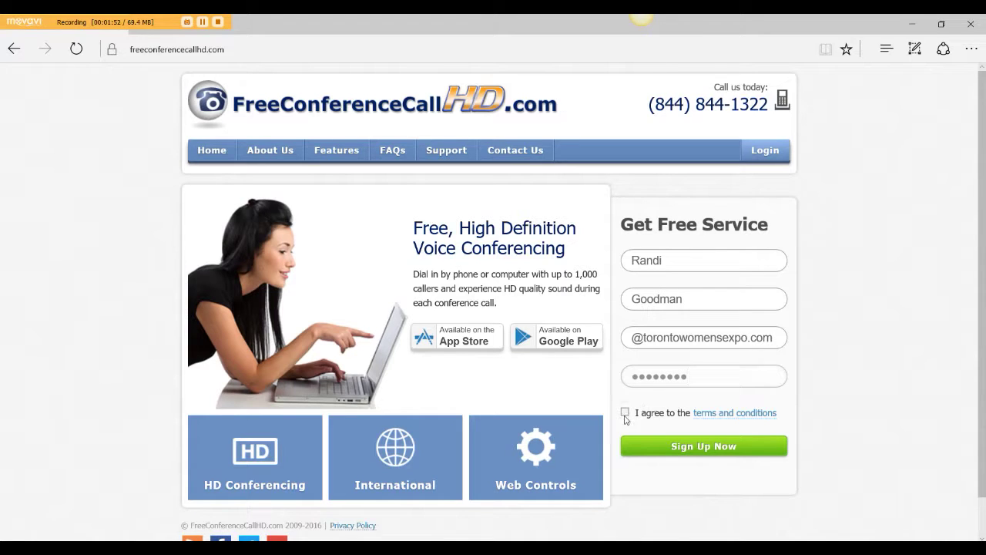
pyautogui.click(707, 447)
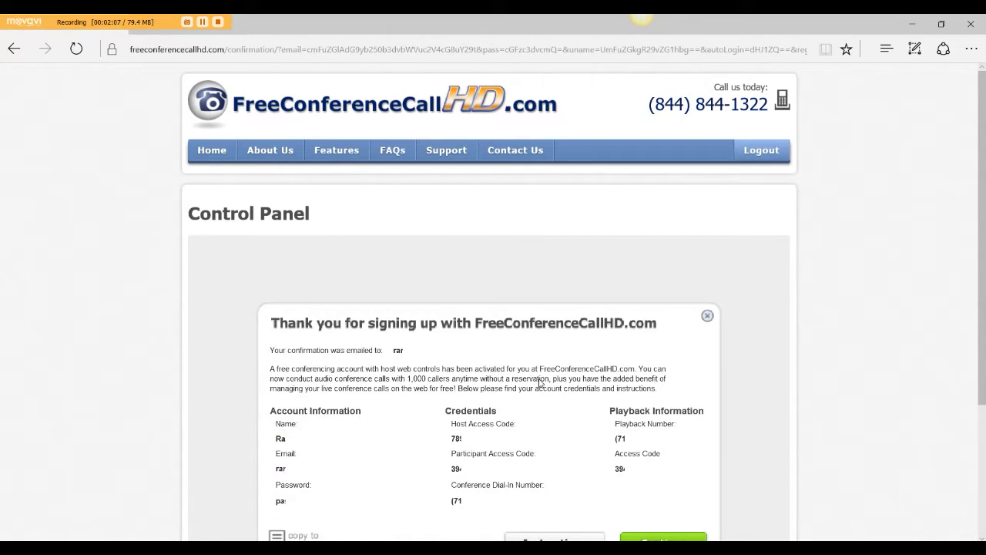
# Step: Scroll down the thank-you message to read the new account's credentials and access codes
pyautogui.scroll(-1, 460, 347)
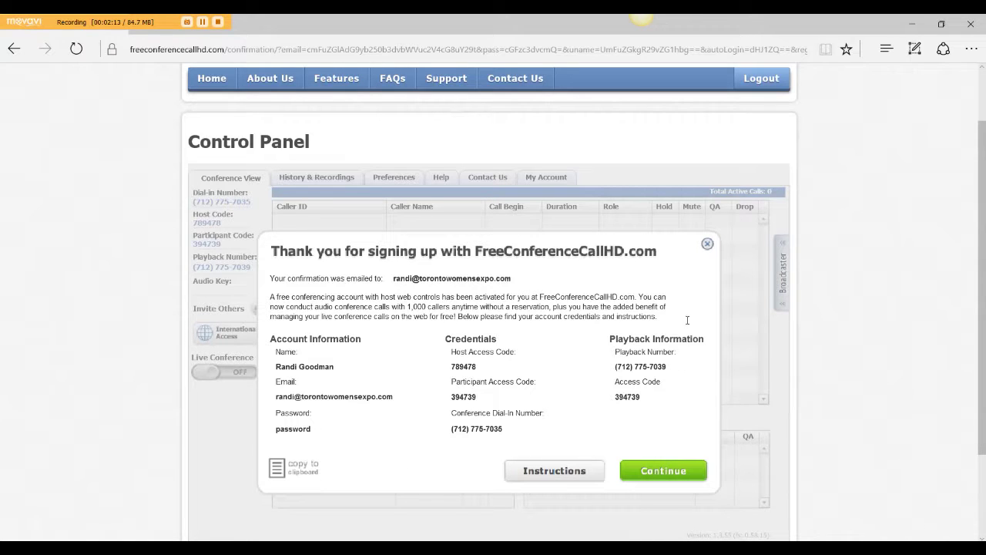
# Step: Dismiss the sign-up confirmation, go to the live conference panel, and switch Live Conference on
pyautogui.click(554, 470)
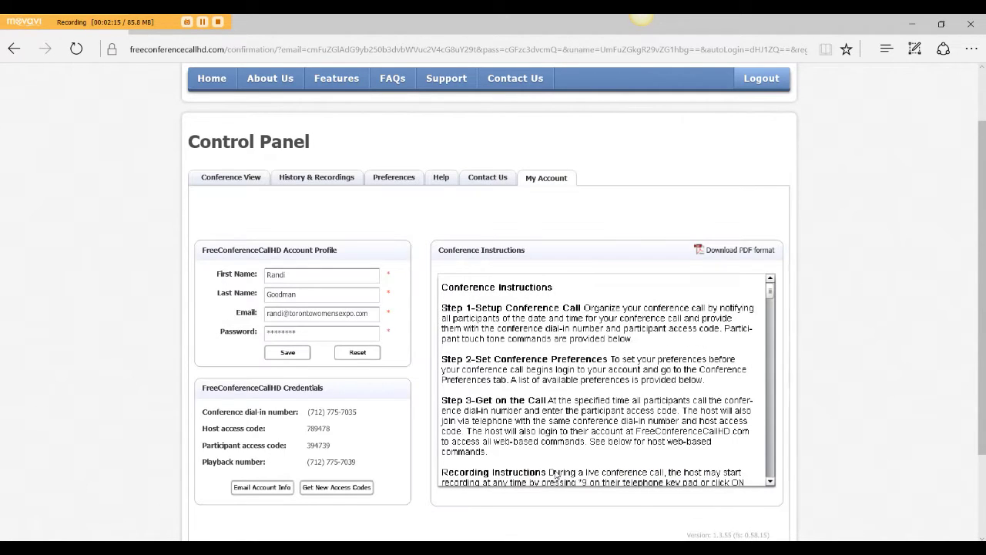
pyautogui.click(232, 181)
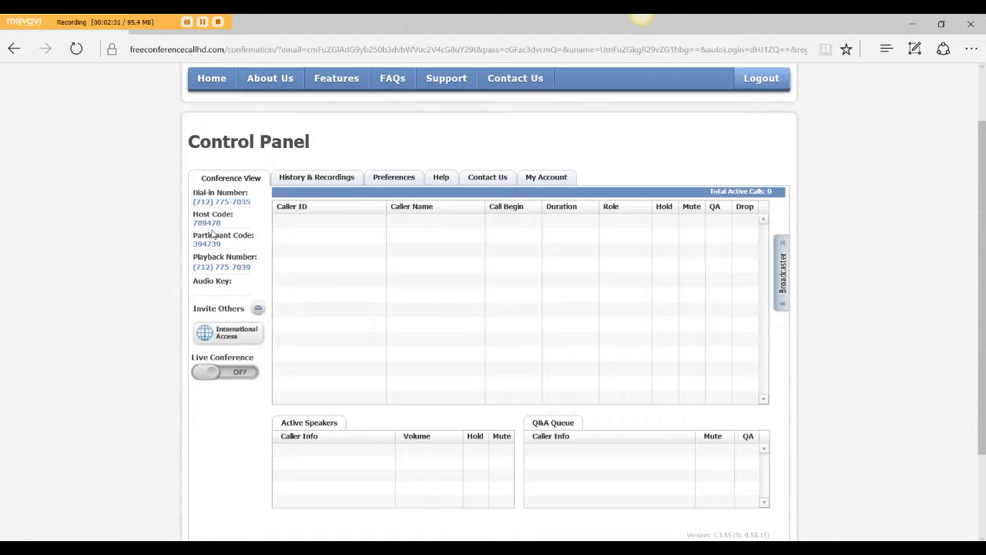
pyautogui.click(245, 373)
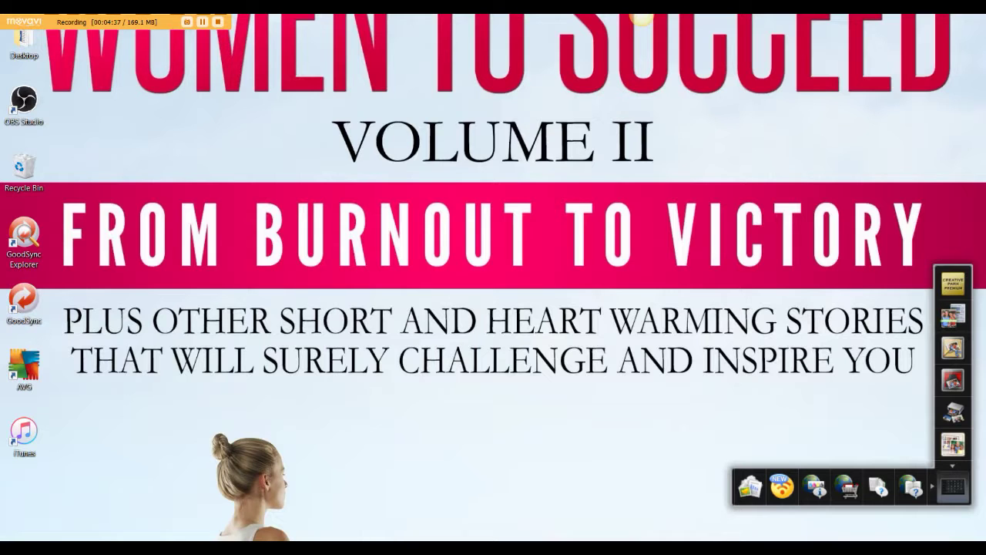
# Step: Return to the Control Panel, now showing 2 active calls in the live conference
pyautogui.click(376, 539)
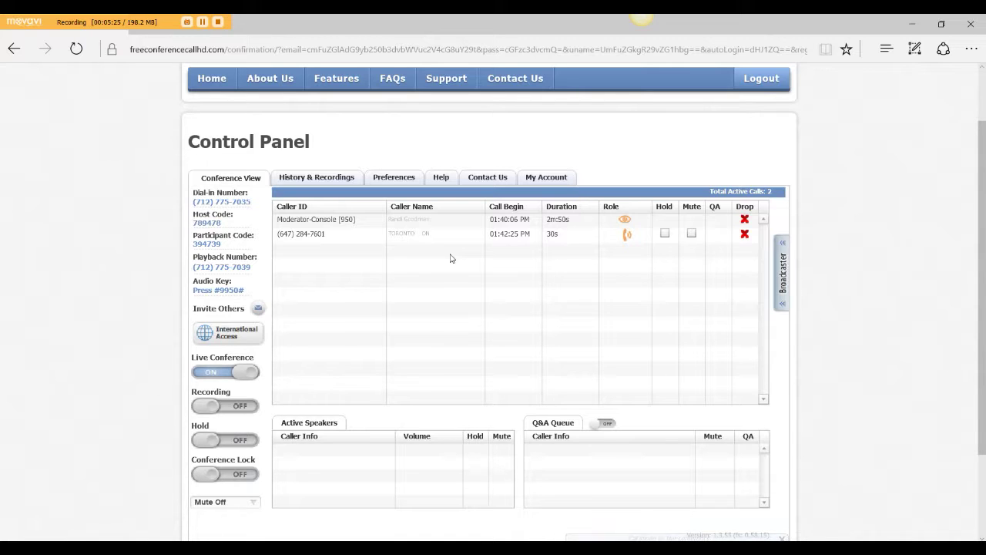
# Step: Record the conference for about a minute, then switch Recording off
pyautogui.click(248, 406)
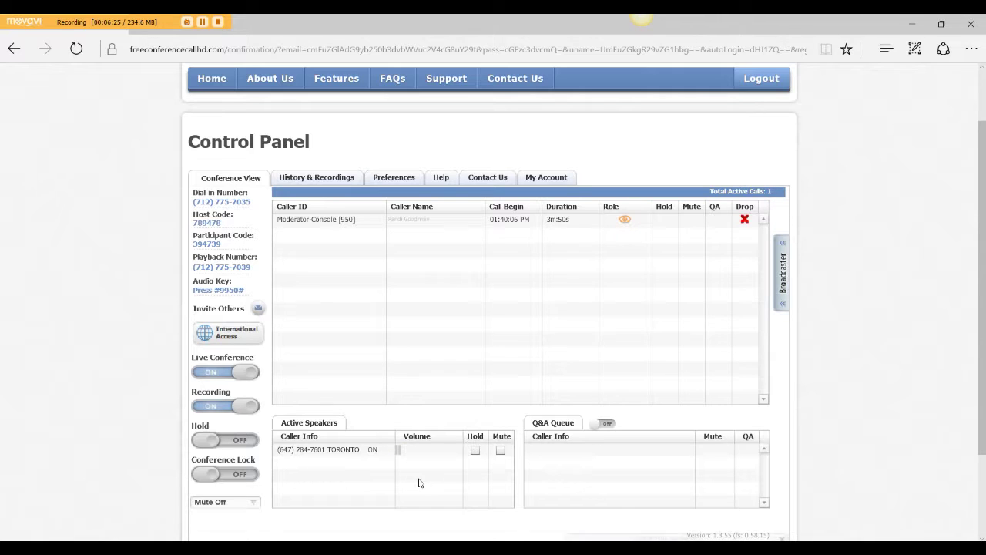
pyautogui.click(202, 406)
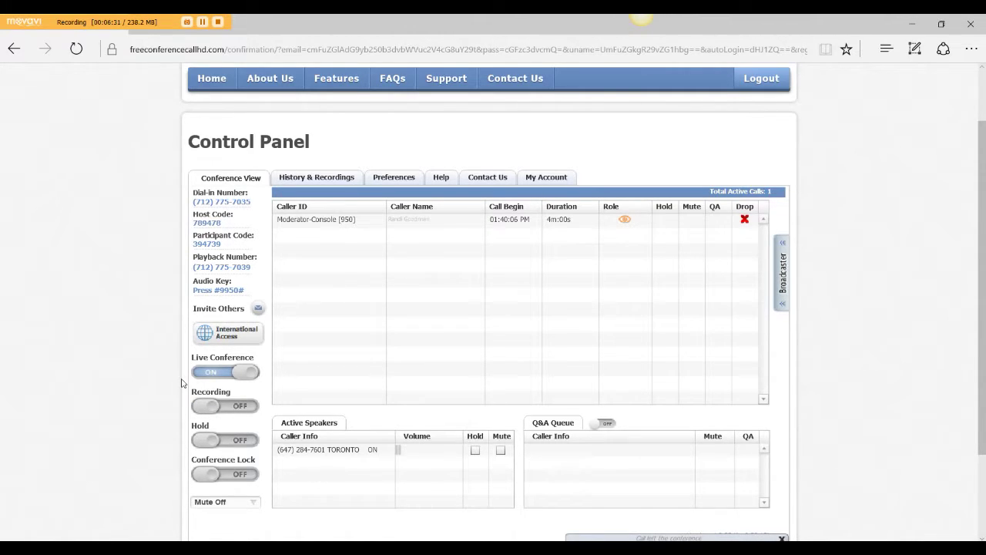
# Step: Switch Live Conference off and confirm disconnecting all callers
pyautogui.click(206, 372)
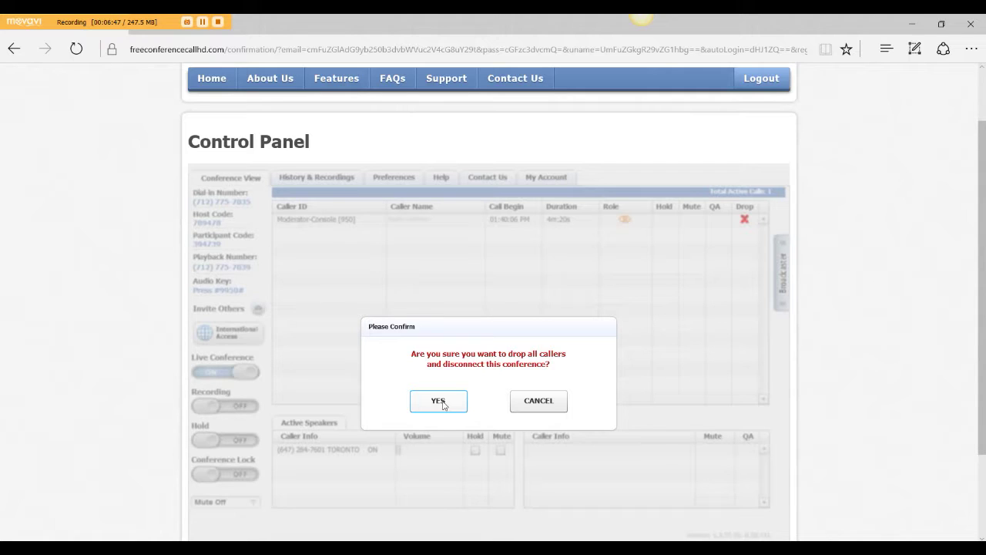
pyautogui.click(443, 405)
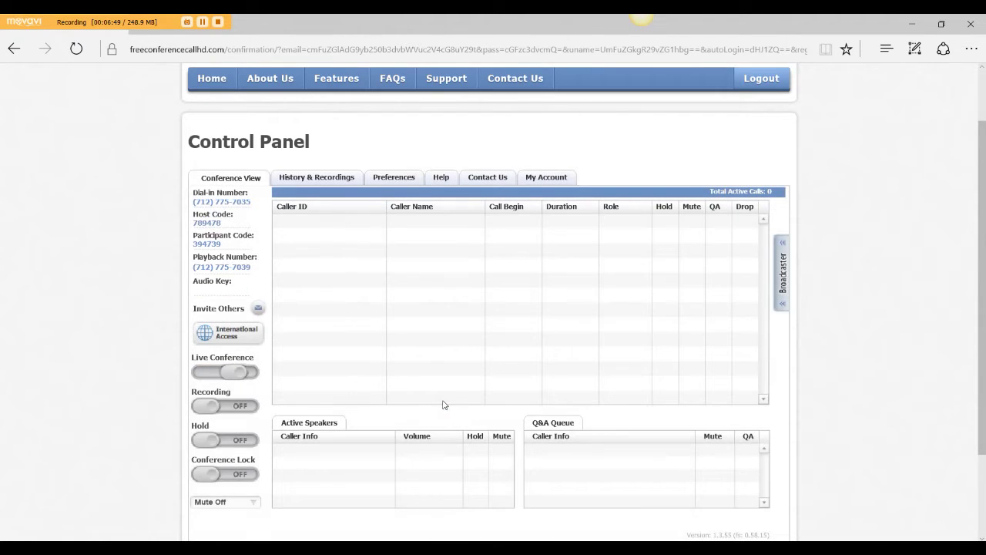
# Step: Play the recorded call from Conference History & Recordings, pause it, and return to the list
pyautogui.click(316, 181)
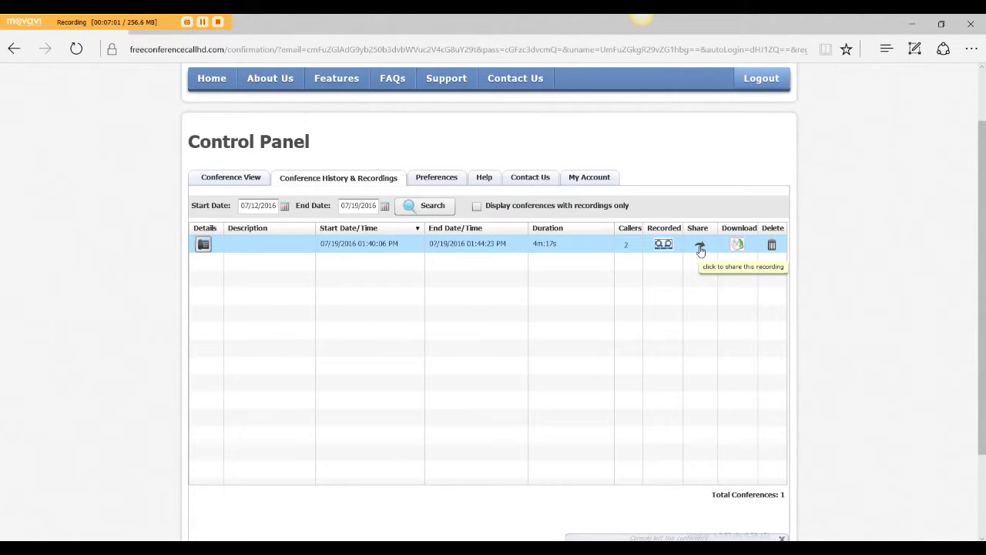
pyautogui.click(663, 245)
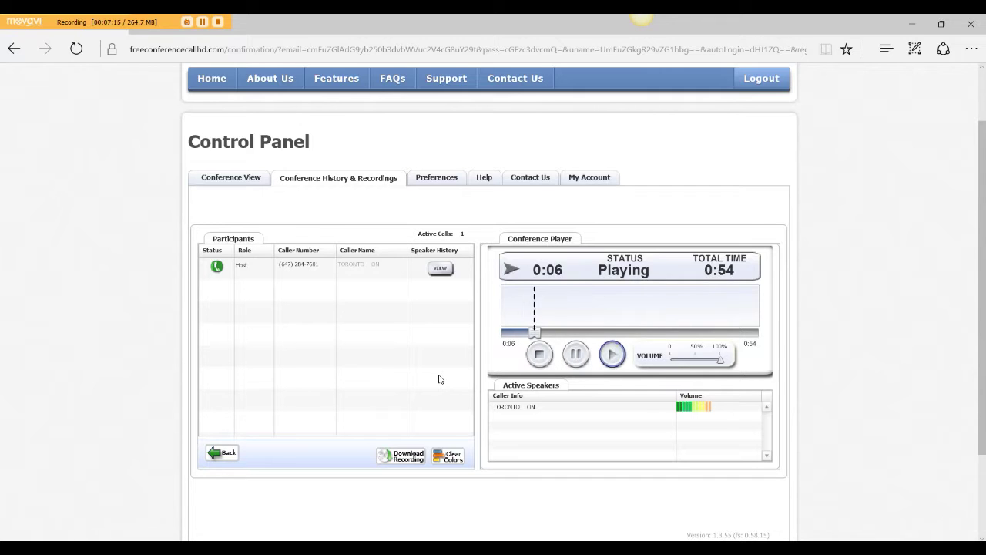
pyautogui.click(577, 355)
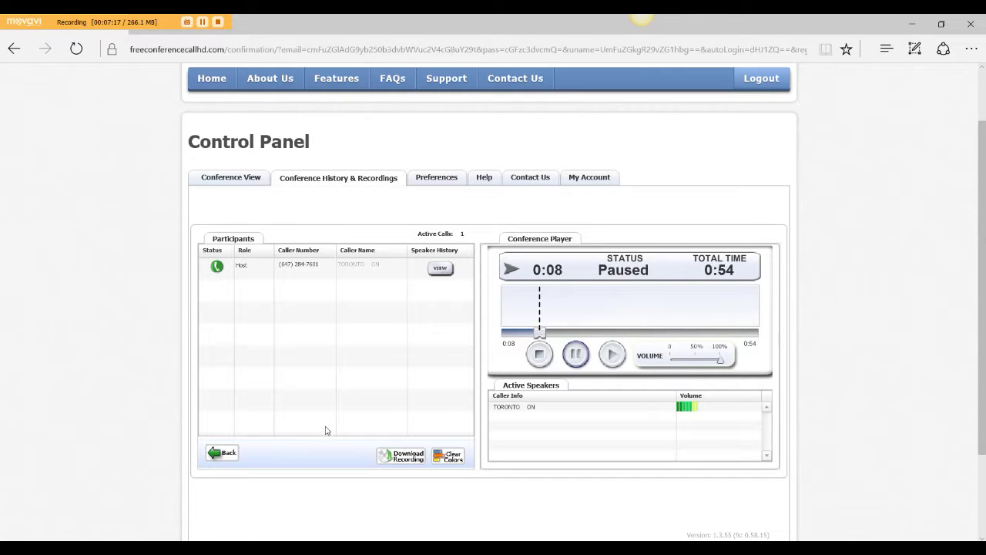
pyautogui.click(222, 453)
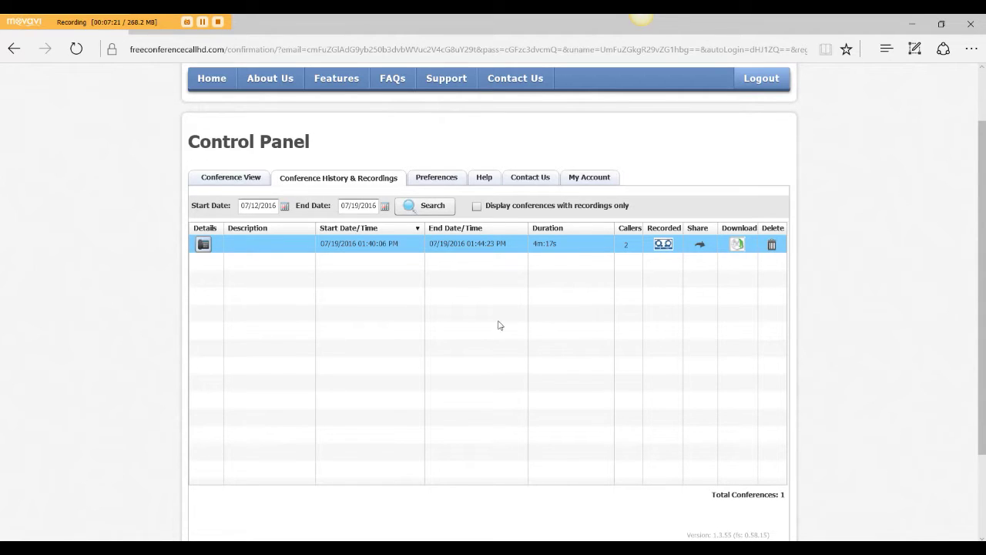
# Step: Download the call recording as 28619992-538658384.mp3 and open it for playback
pyautogui.rightClick(365, 245)
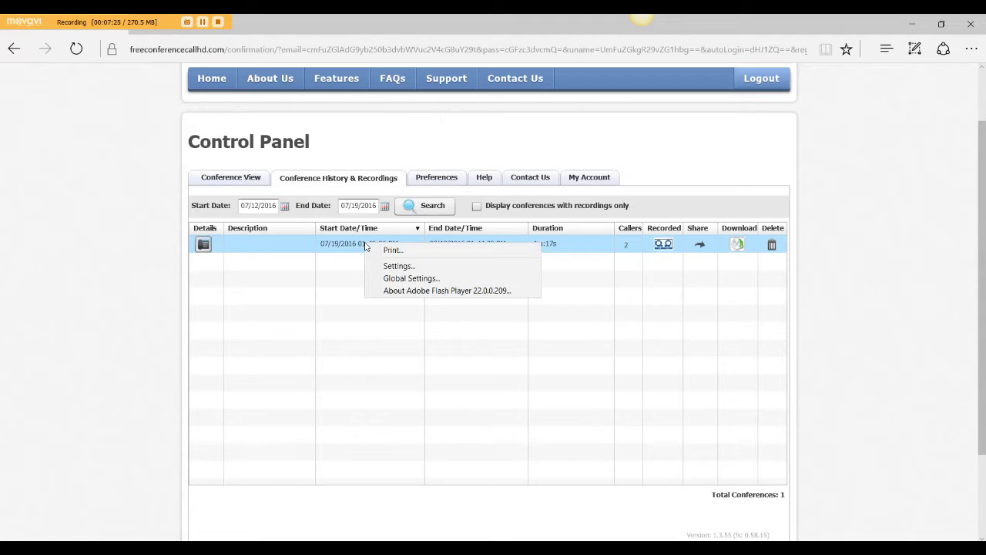
pyautogui.click(758, 341)
pyautogui.click(738, 245)
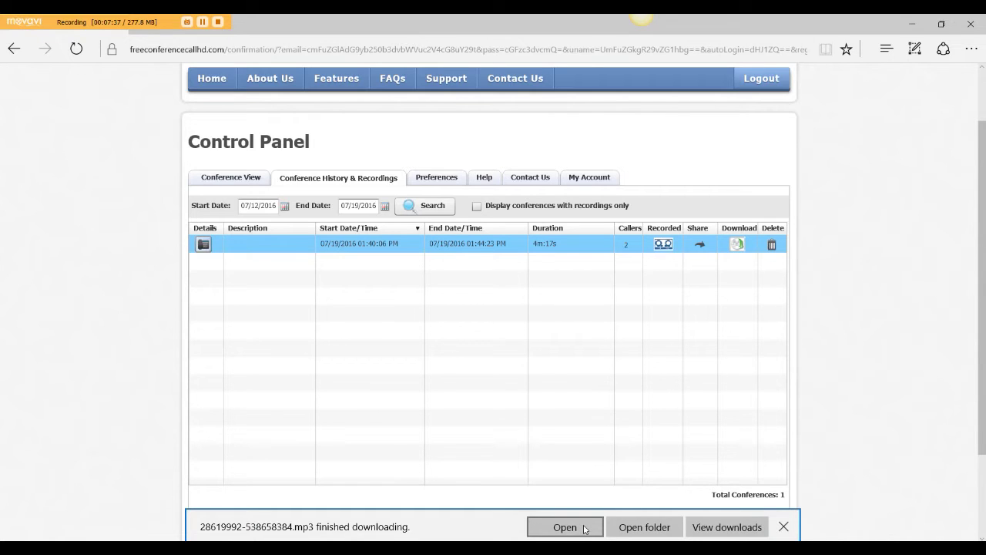
pyautogui.click(584, 529)
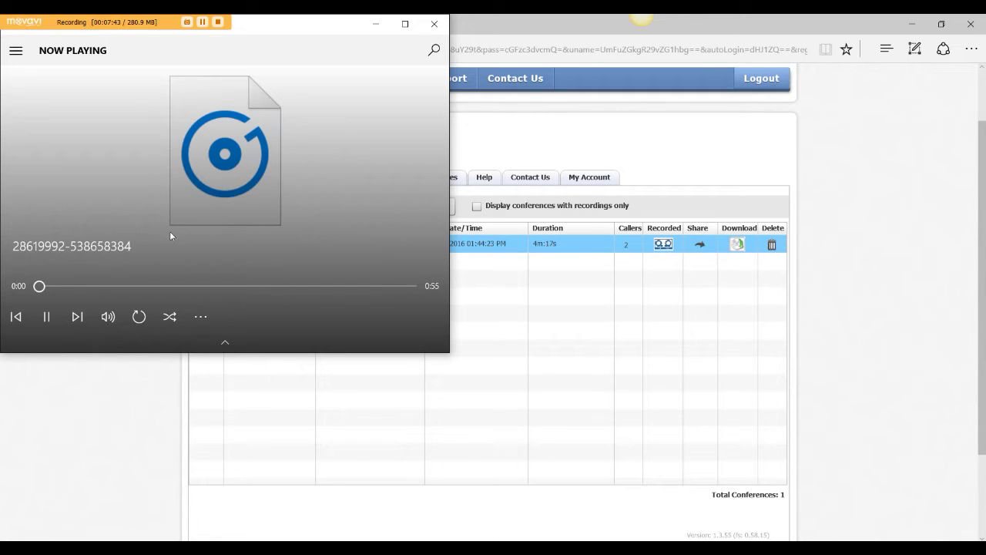
# Step: Close the Groove Music player after checking the recording
pyautogui.click(432, 33)
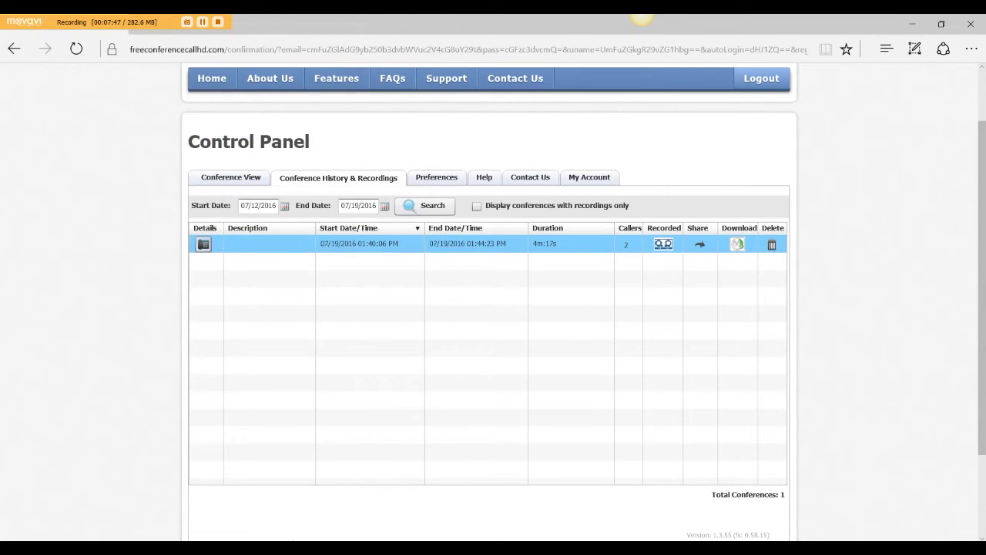
# Step: Show the Downloads folder in File Explorer sorted by date created, newest first
pyautogui.press('super+e')
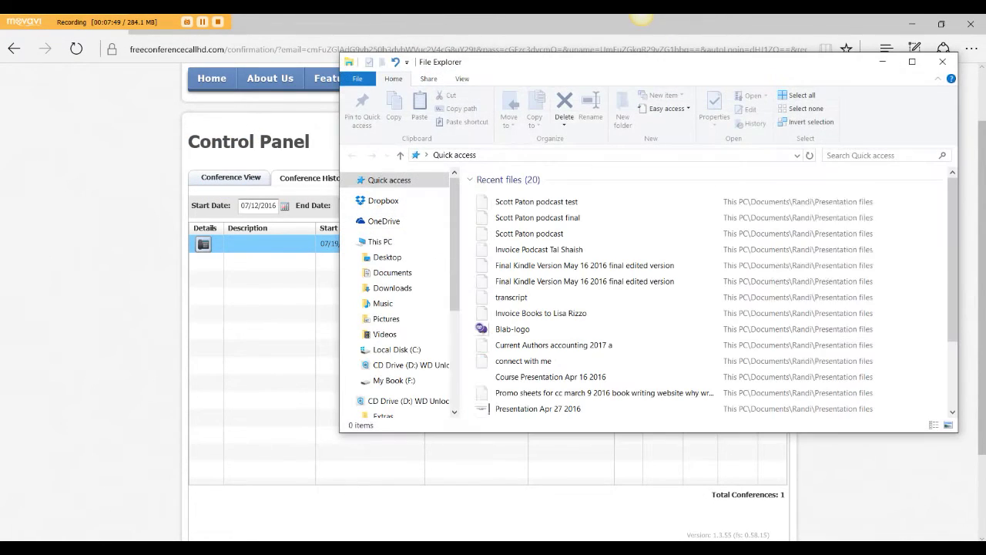
pyautogui.click(414, 290)
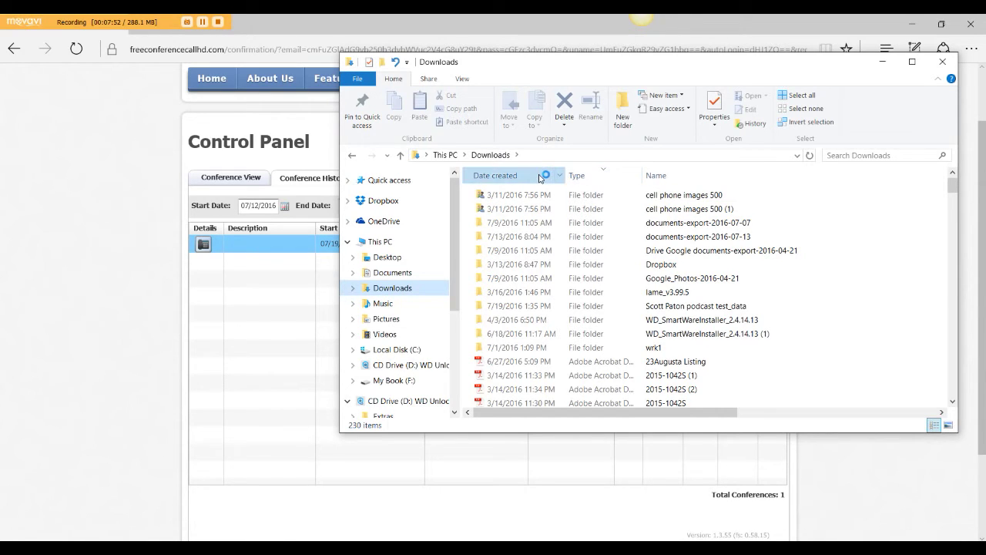
pyautogui.click(539, 176)
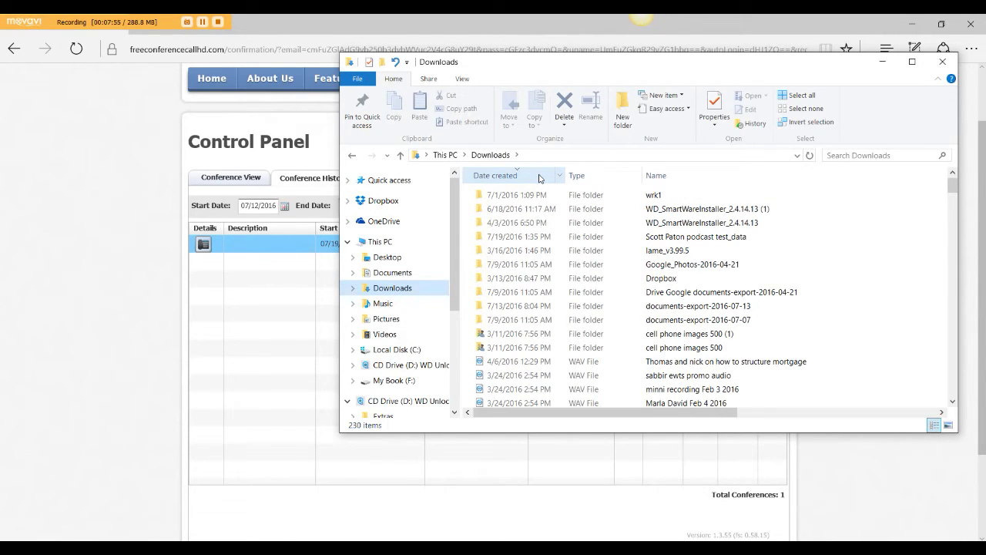
pyautogui.click(539, 176)
pyautogui.scroll(-3, 552, 271)
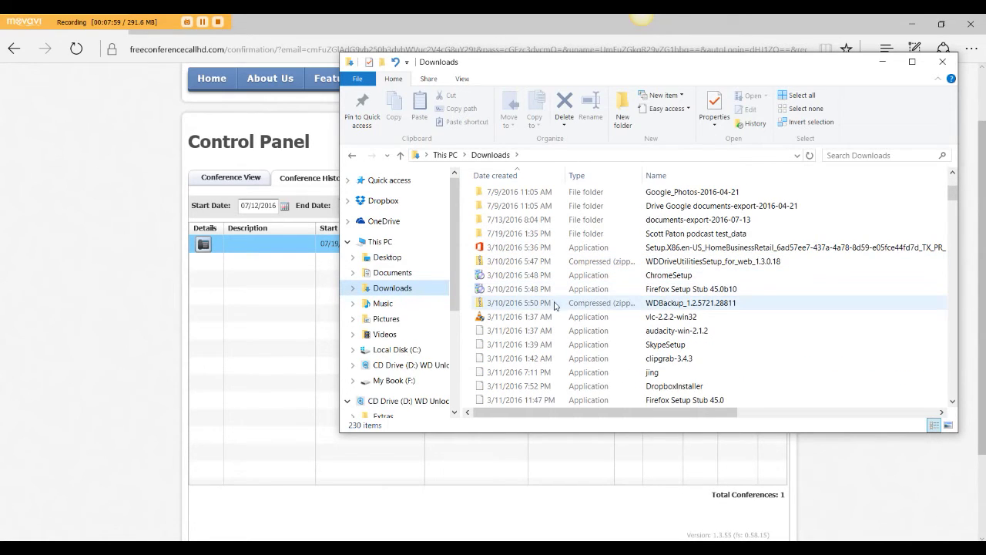
pyautogui.click(528, 176)
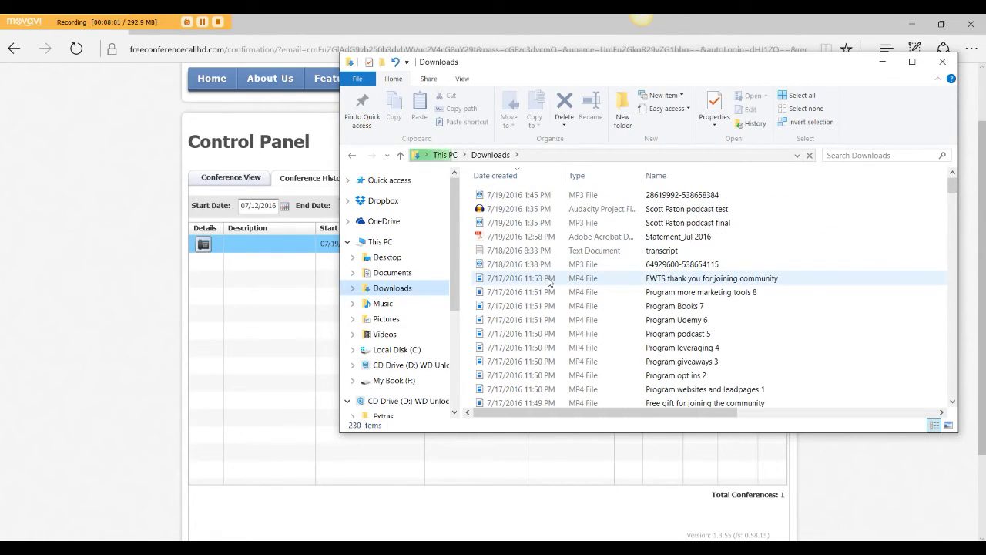
# Step: Rename the top MP3 call recording to 'test file' and close File Explorer
pyautogui.click(660, 197)
pyautogui.rightClick(660, 197)
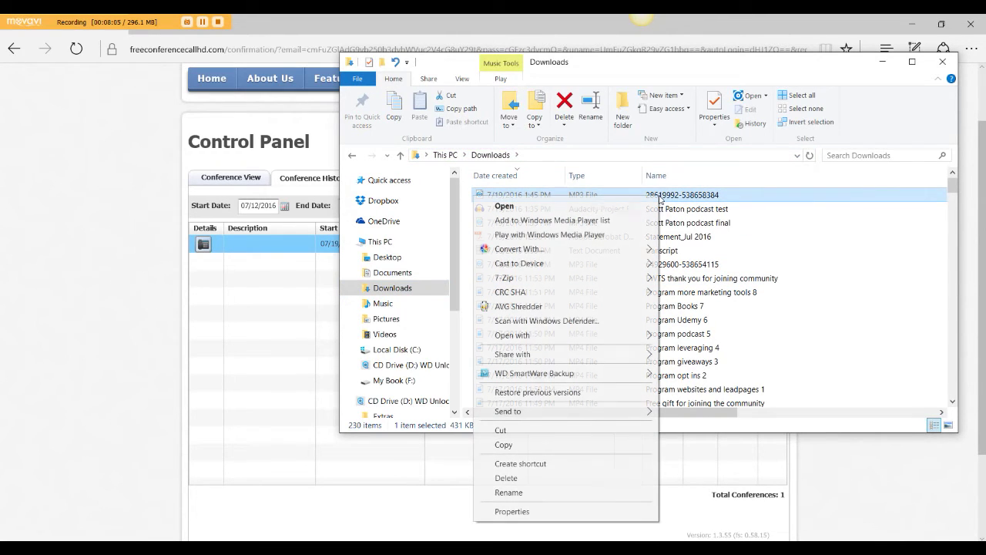
pyautogui.click(582, 491)
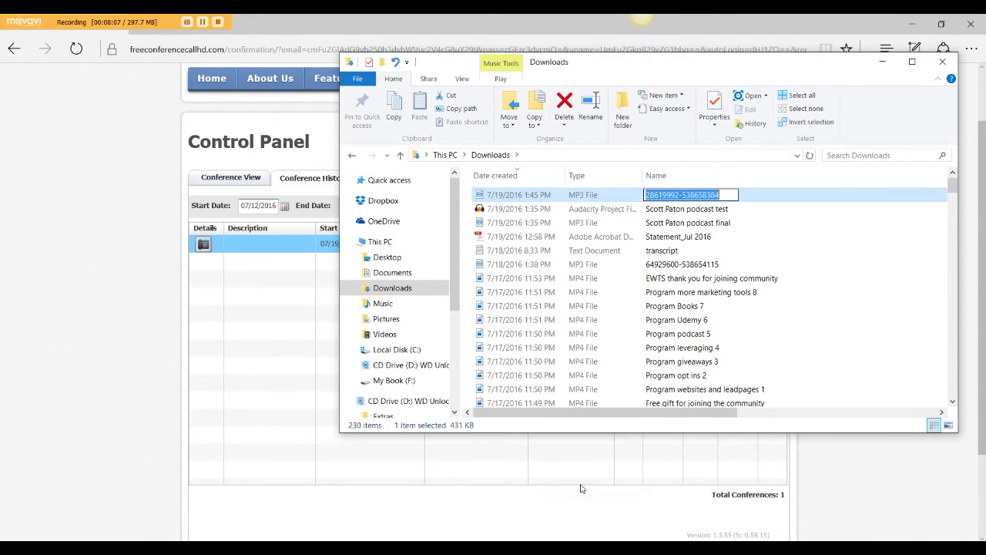
pyautogui.write('test file')
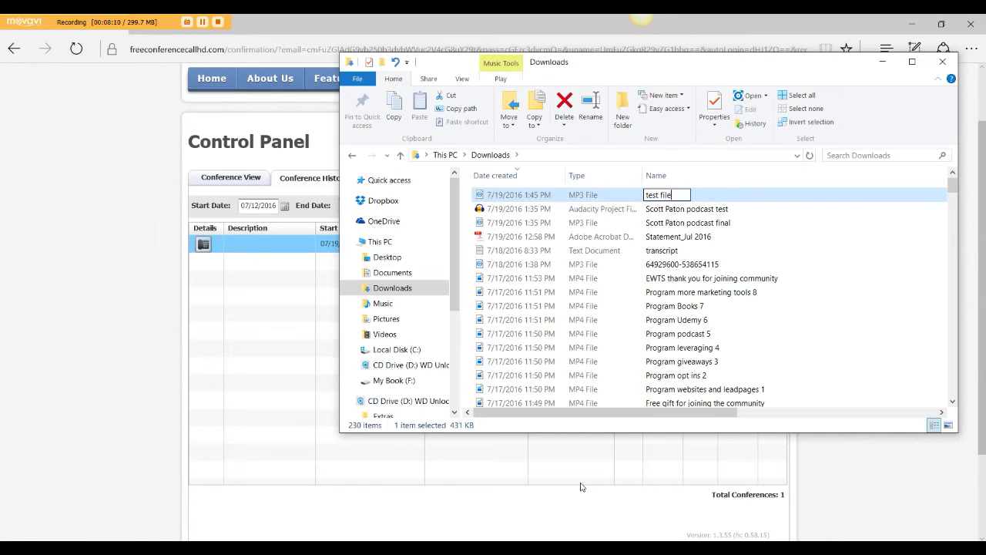
pyautogui.press('Return')
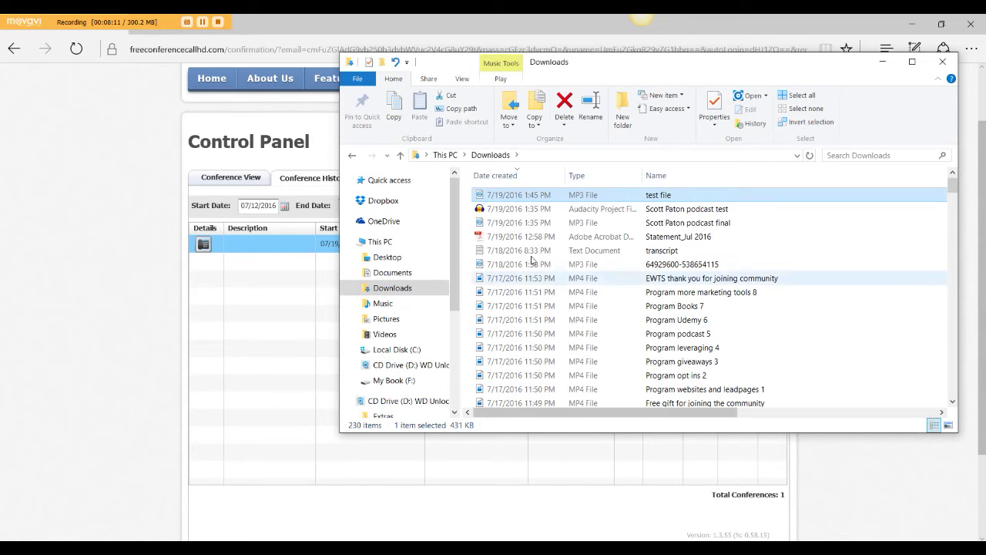
pyautogui.moveTo(531, 201); pyautogui.dragTo(552, 206)
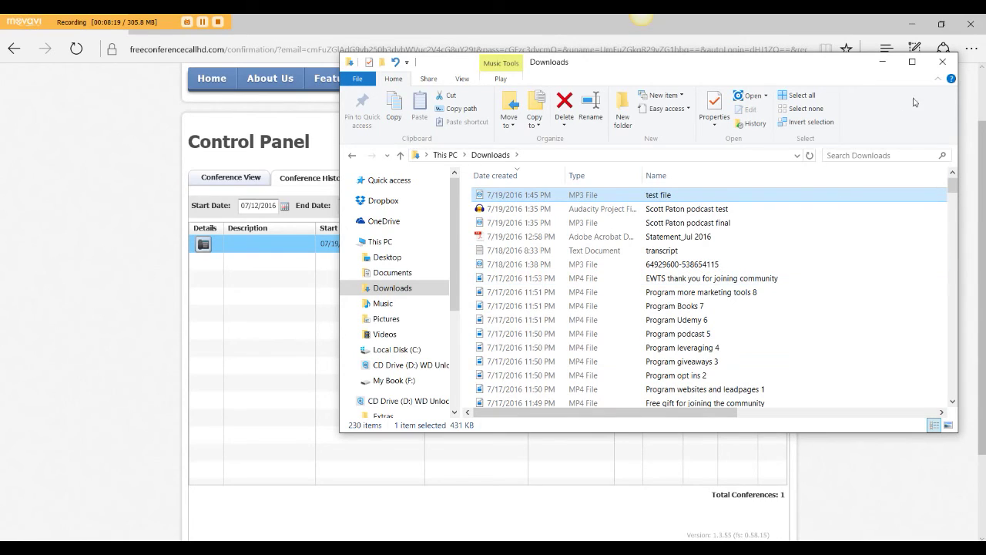
pyautogui.click(950, 67)
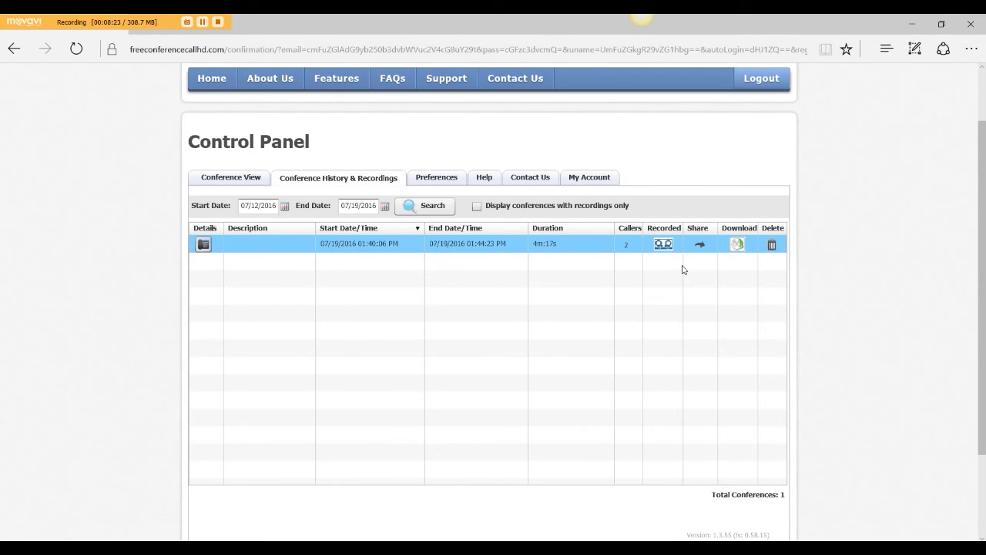